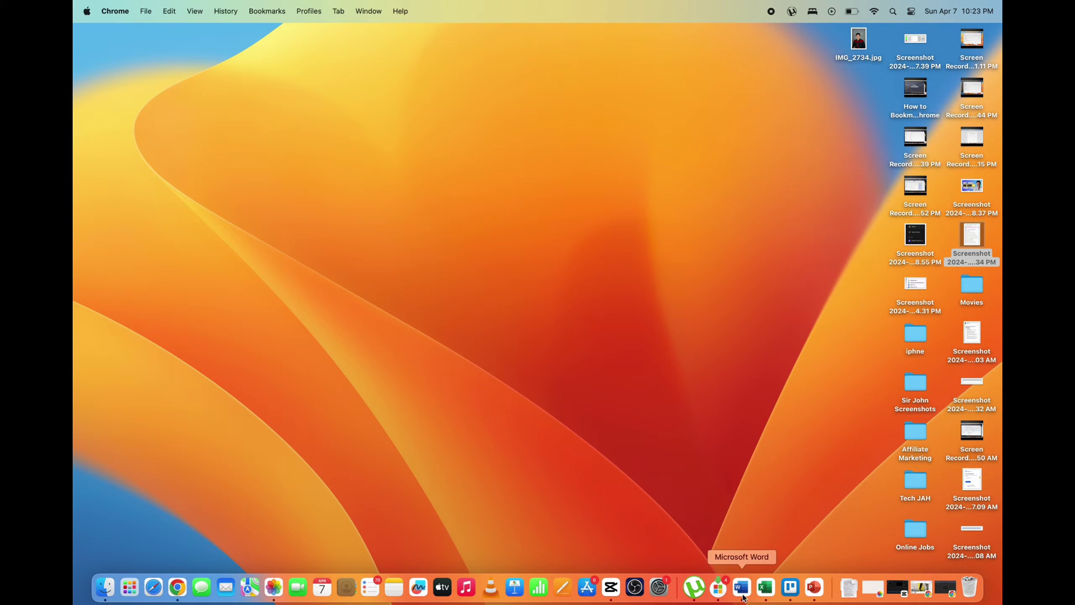
# Step: Launch Word and create a new blank document, then reach the Tools menu
pyautogui.click(743, 588)
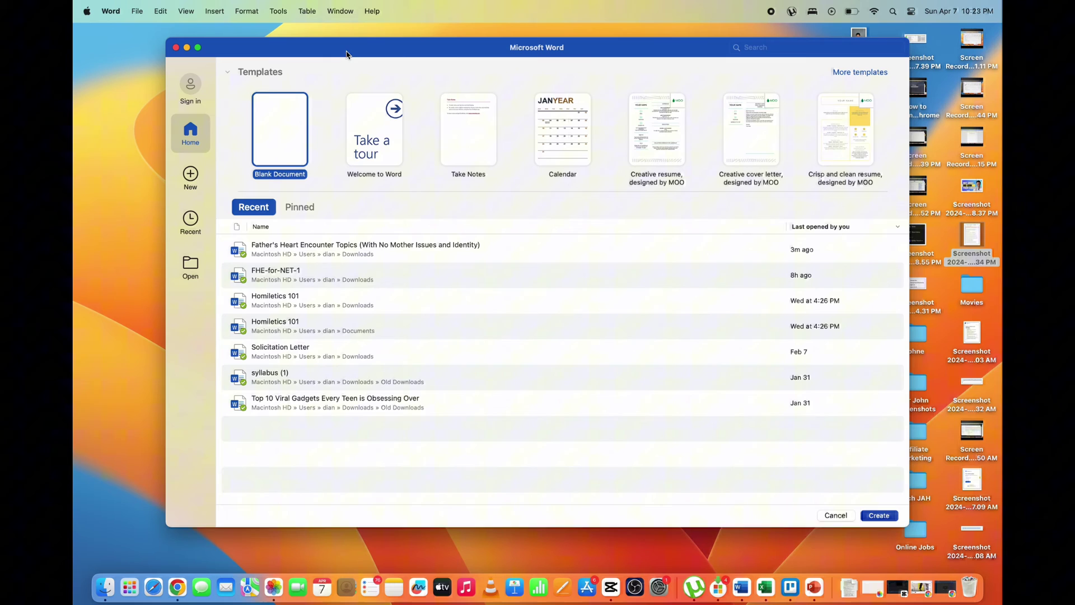
pyautogui.doubleClick(292, 141)
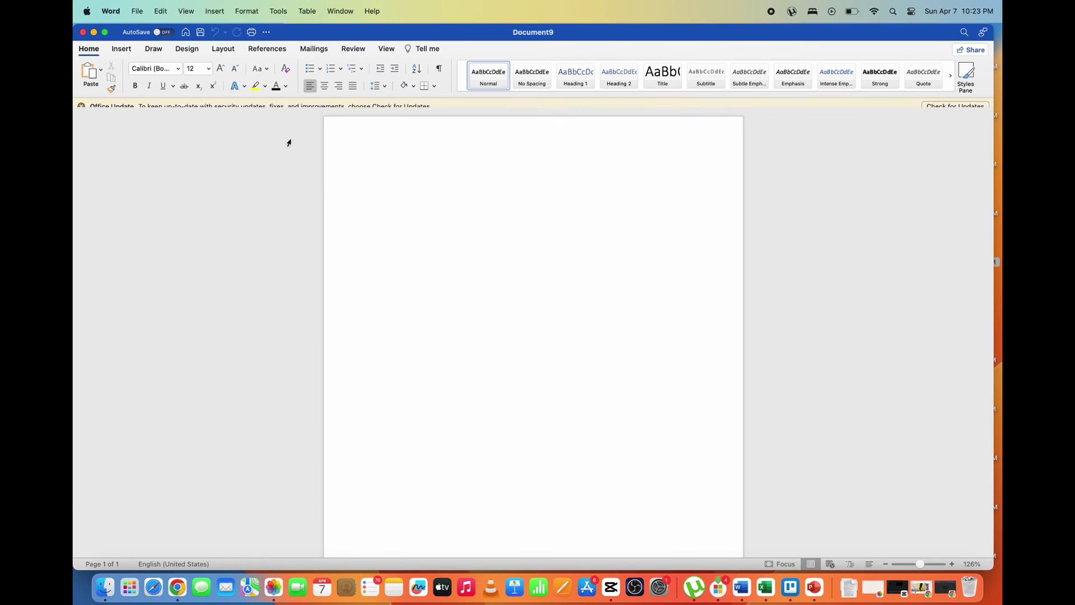
pyautogui.click(278, 11)
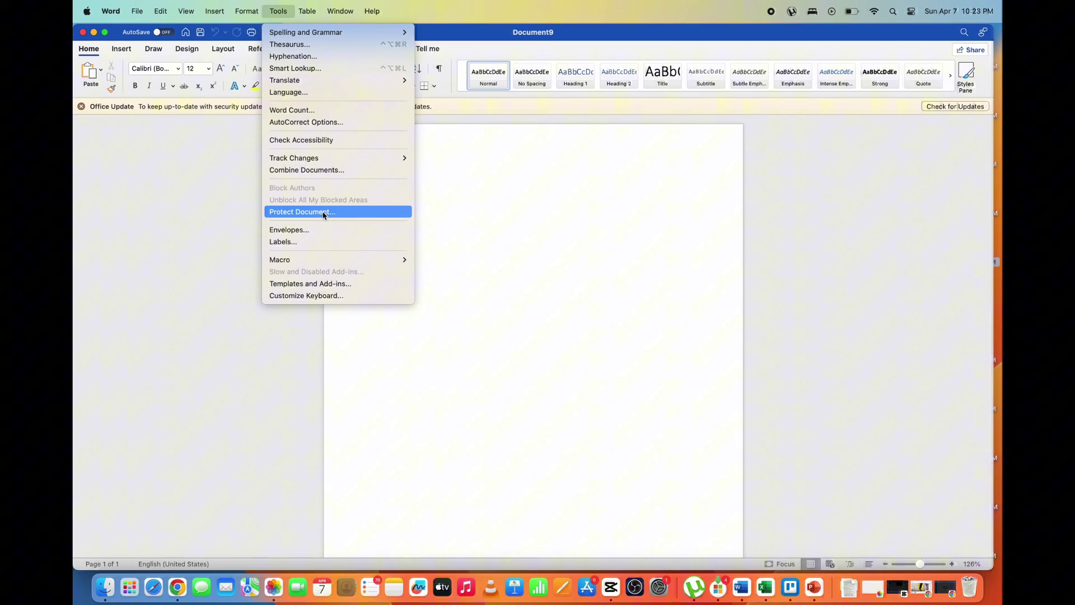
# Step: In Protect Document, enter and confirm a password required to open the document
pyautogui.click(304, 212)
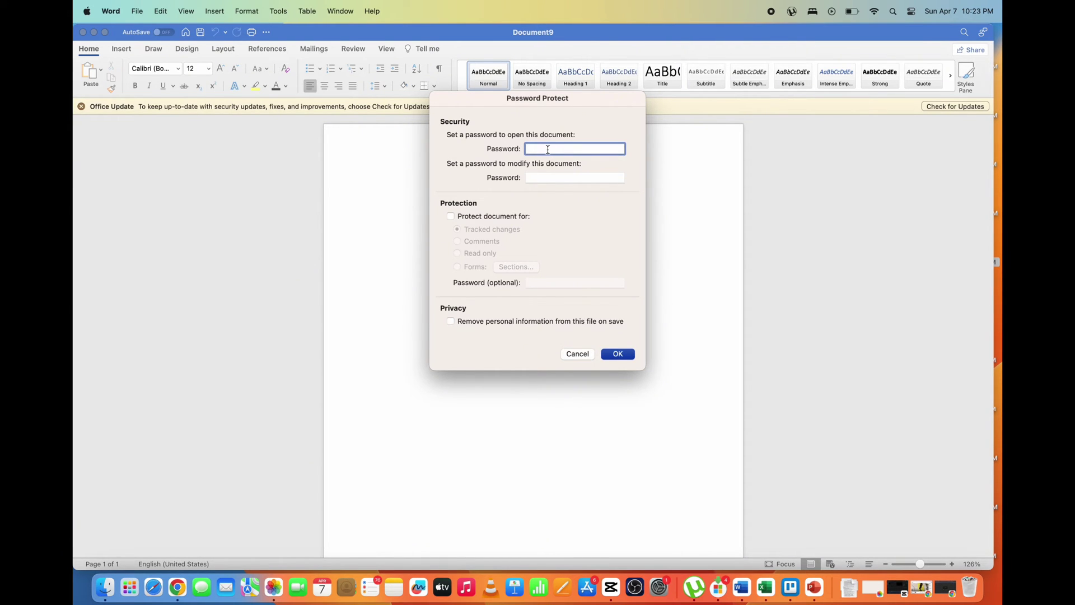
pyautogui.write('password1')
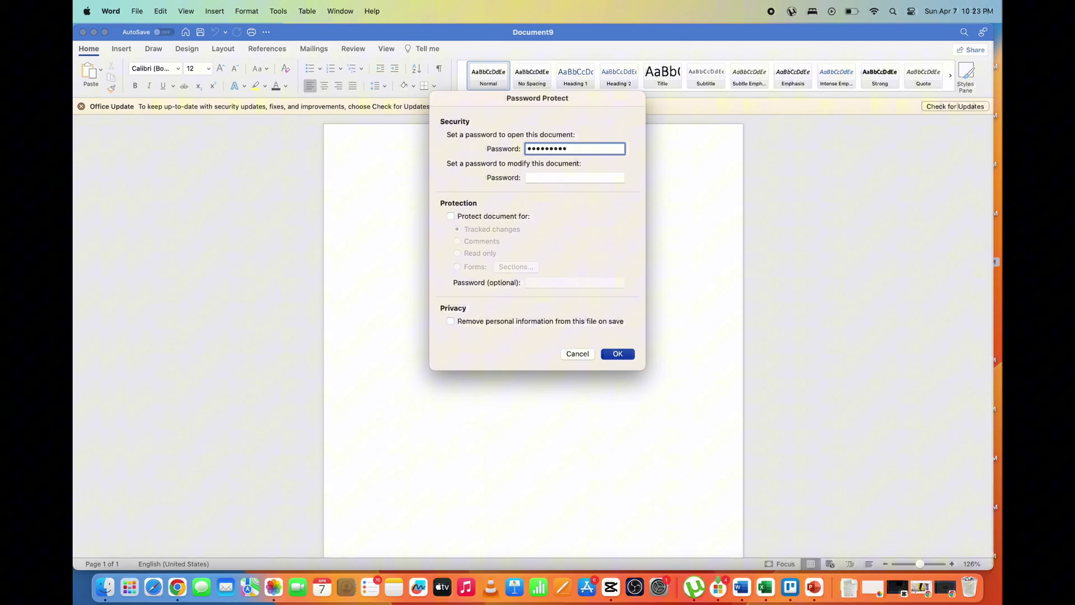
pyautogui.press('Return')
pyautogui.write('pa')
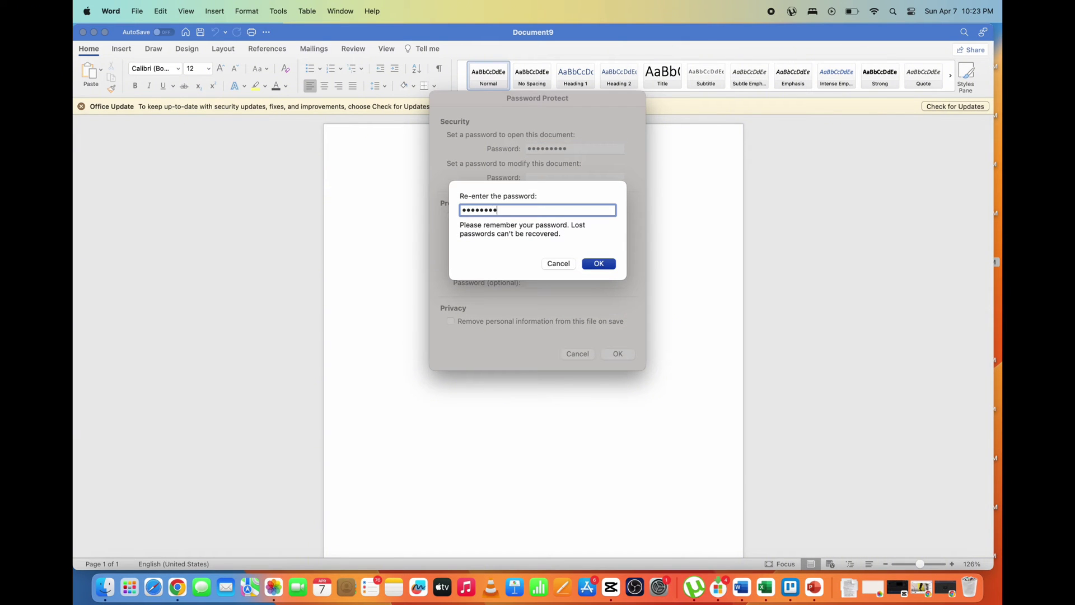
pyautogui.press('Return')
pyautogui.press('Return')
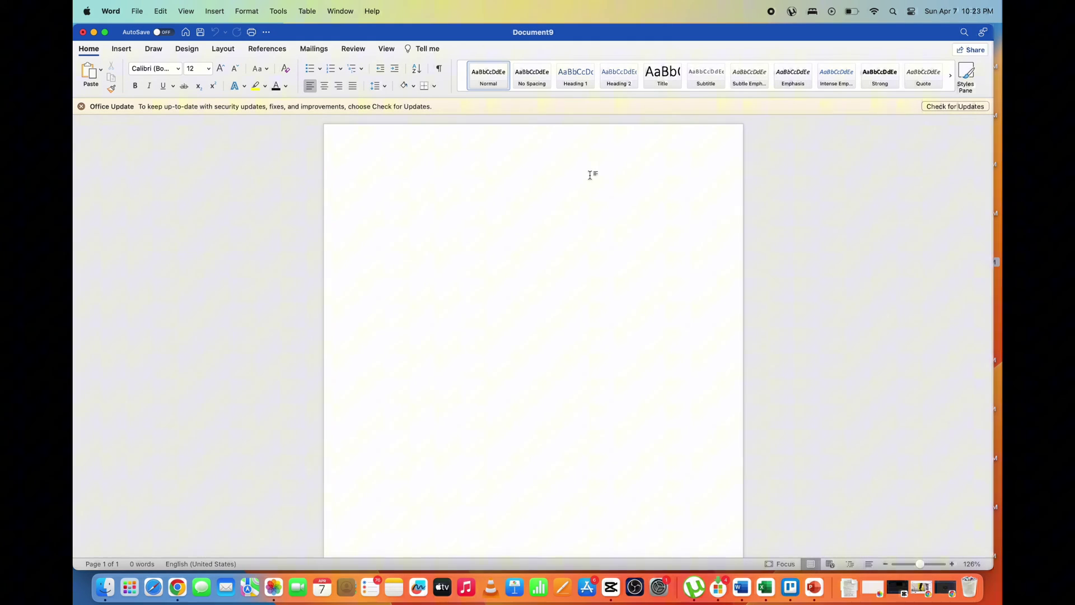
# Step: Reopen Protect Document and move to the password-to-modify field
pyautogui.click(247, 11)
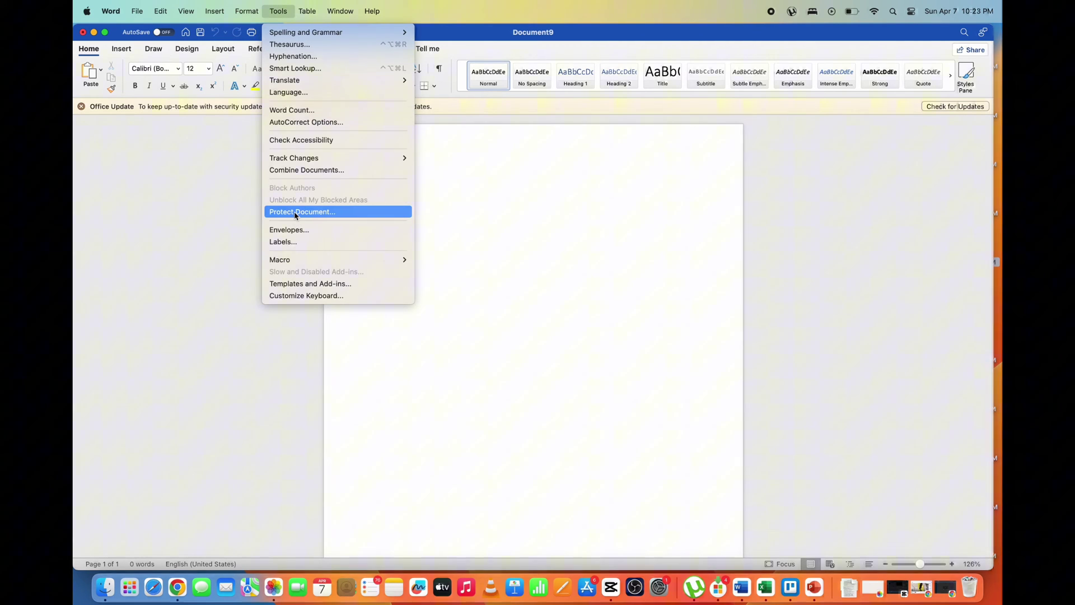
pyautogui.click(297, 220)
pyautogui.click(572, 177)
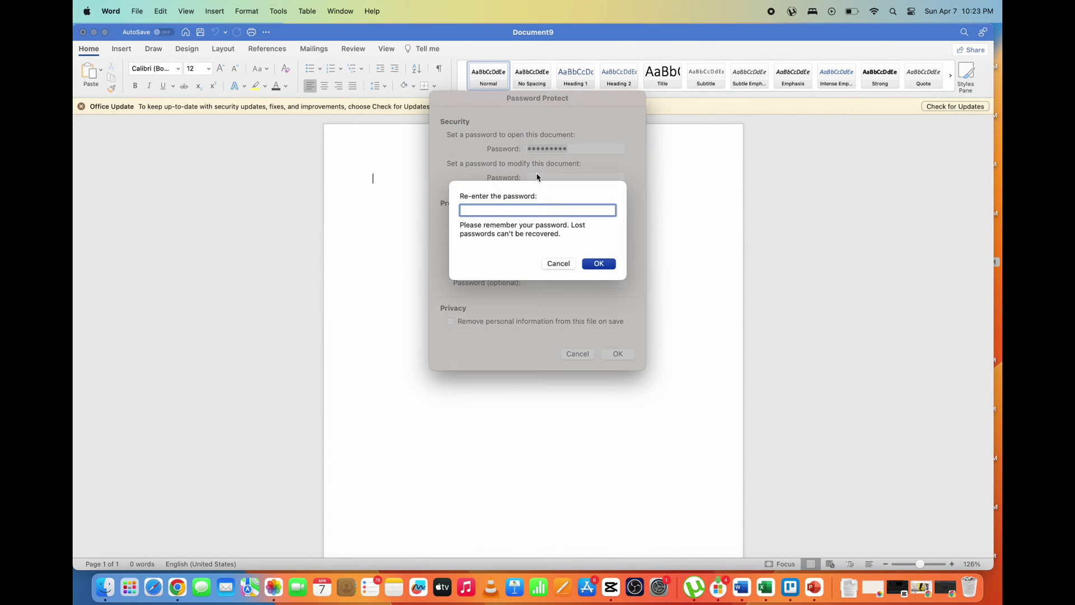
pyautogui.write('password')
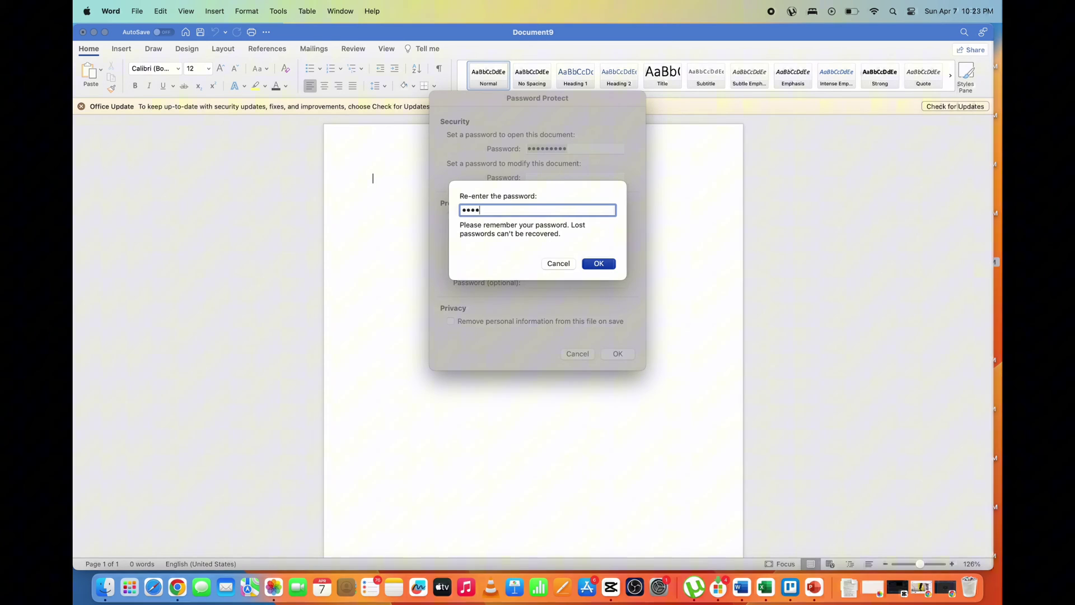
pyautogui.press('Return')
pyautogui.write('pa')
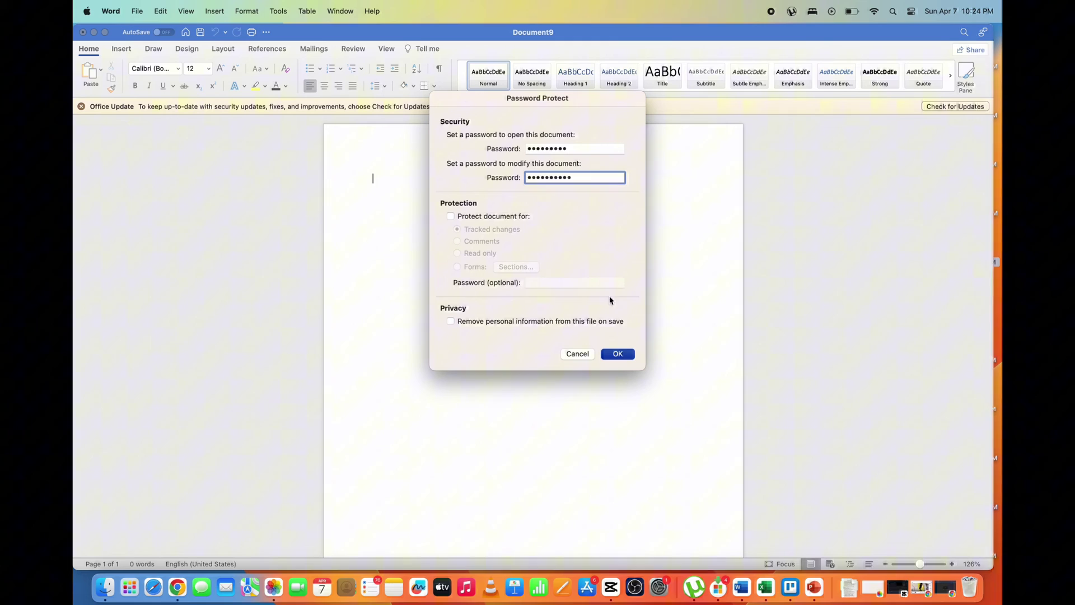
# Step: Enter and confirm a password required to modify the document, applying both passwords
pyautogui.click(620, 355)
pyautogui.write('password')
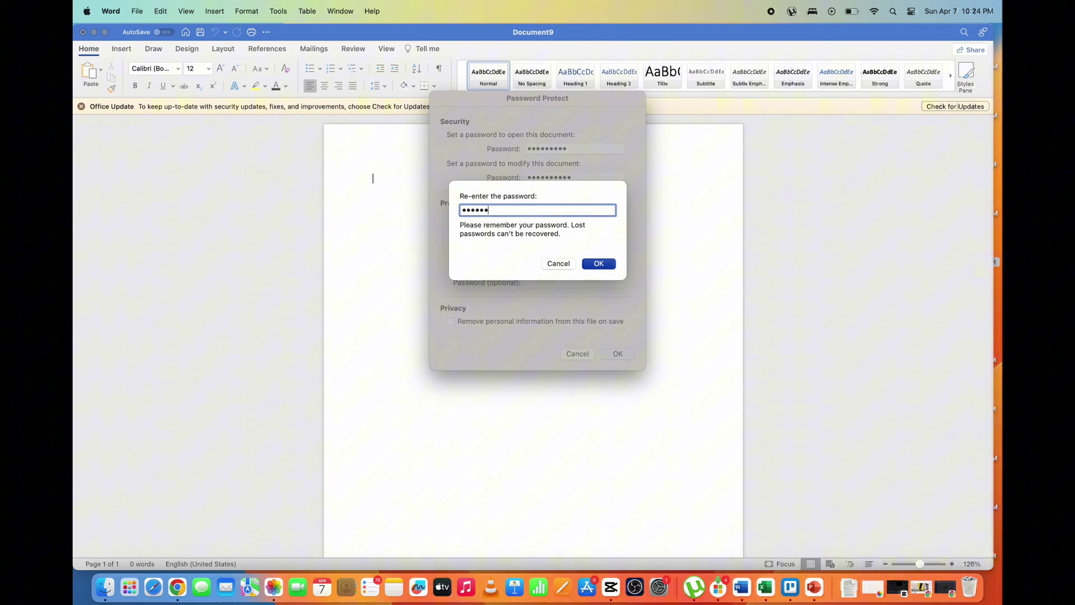
pyautogui.click(598, 264)
pyautogui.click(617, 354)
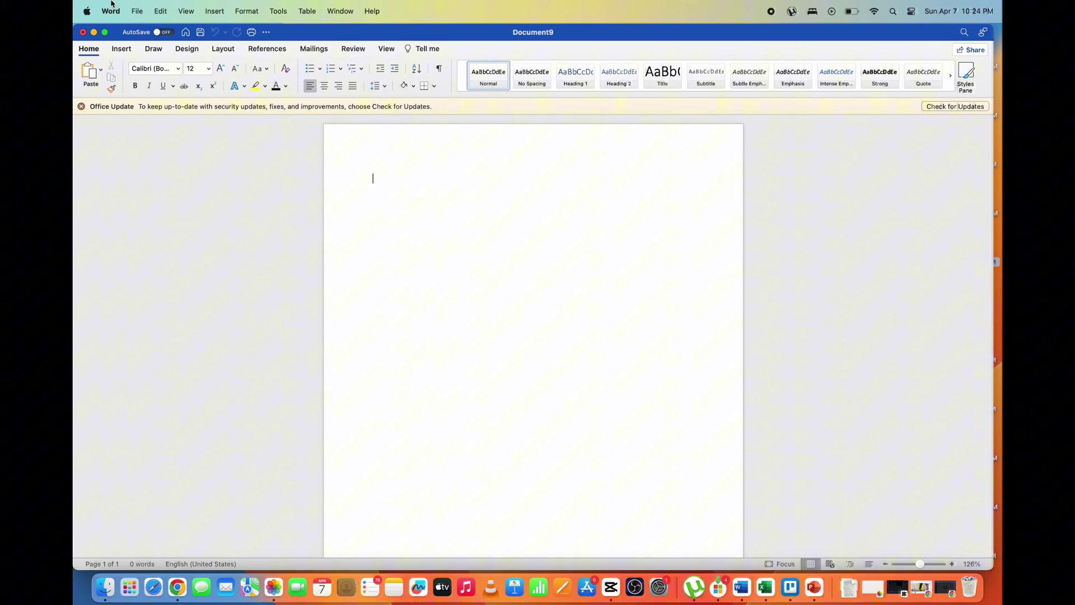
# Step: Save the document as Protection in the Downloads folder
pyautogui.click(136, 11)
pyautogui.click(147, 99)
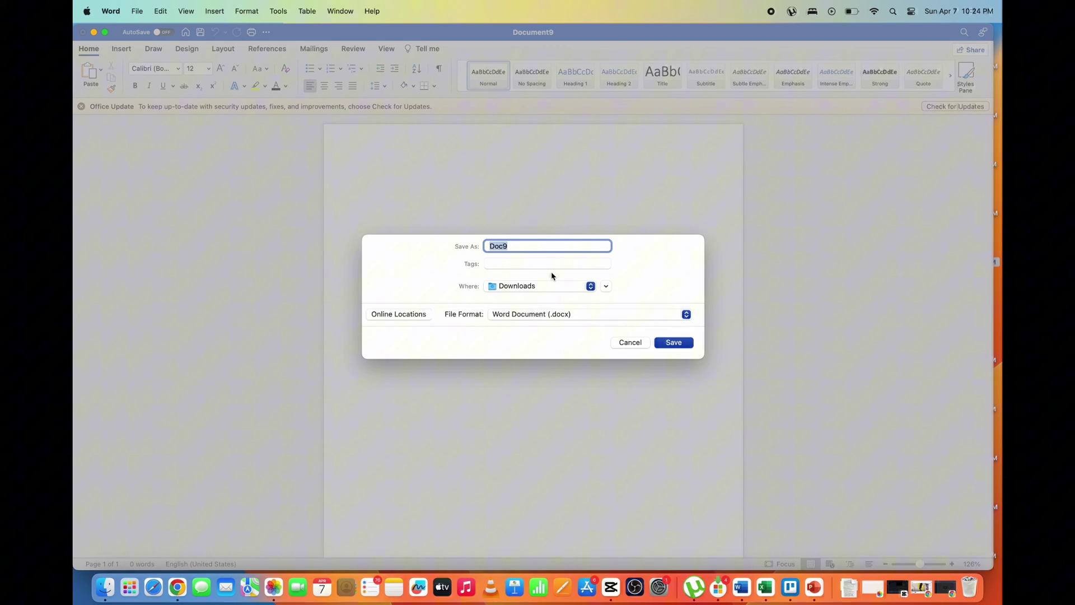
pyautogui.write('Protection')
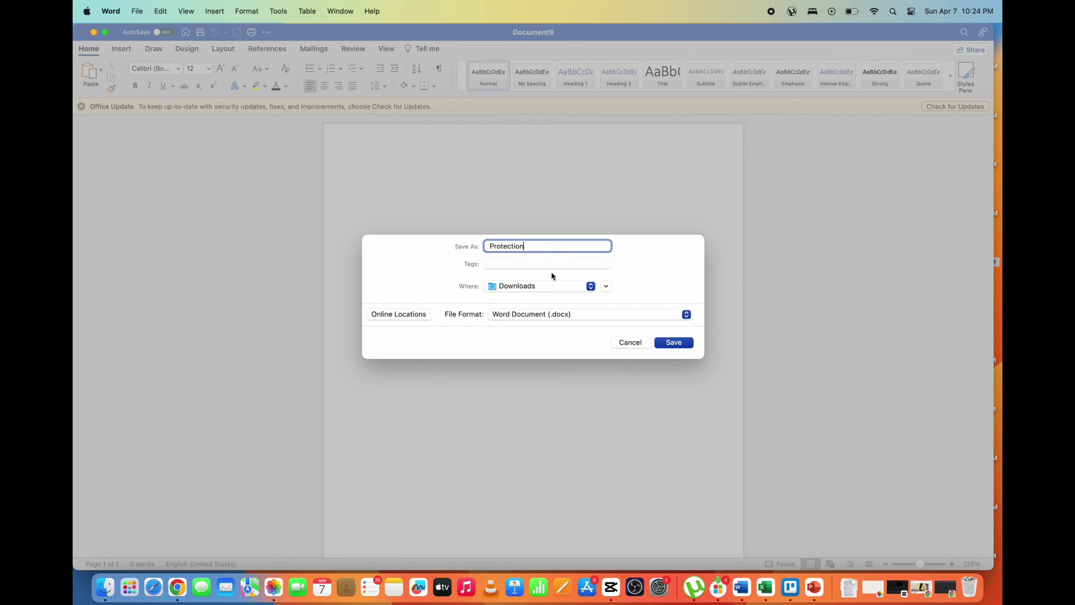
pyautogui.press('Return')
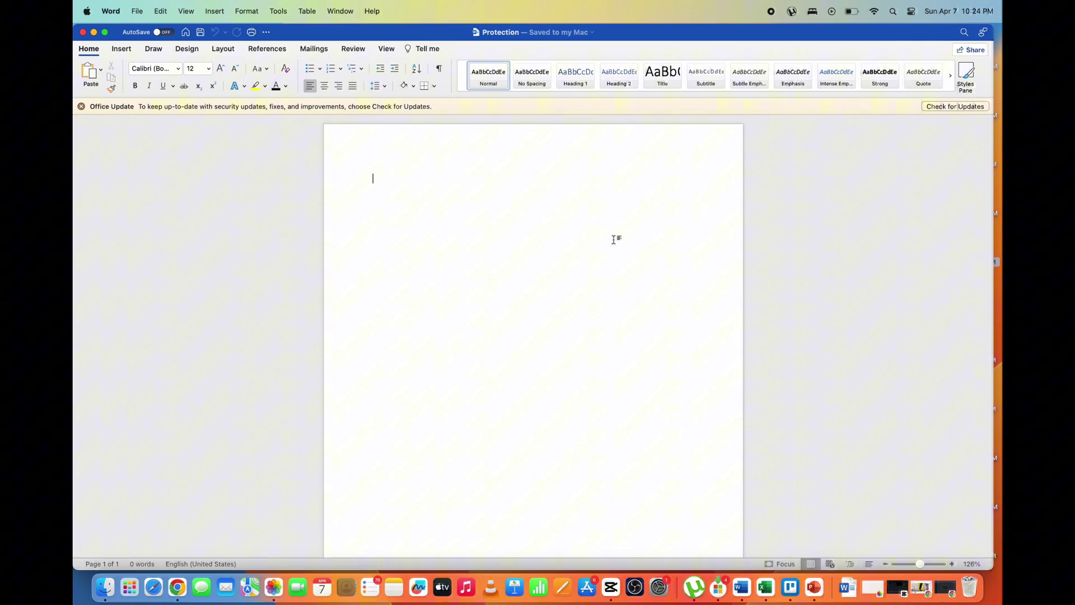
# Step: Hide Word and open Protection.docx from Downloads in Finder
pyautogui.press('super+h')
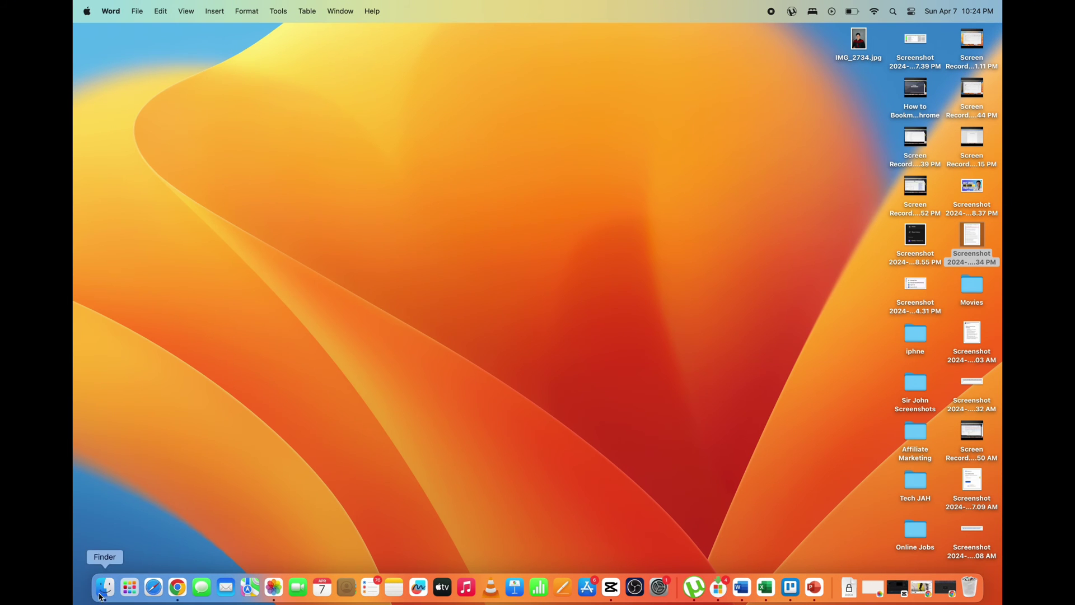
pyautogui.click(105, 587)
pyautogui.click(328, 253)
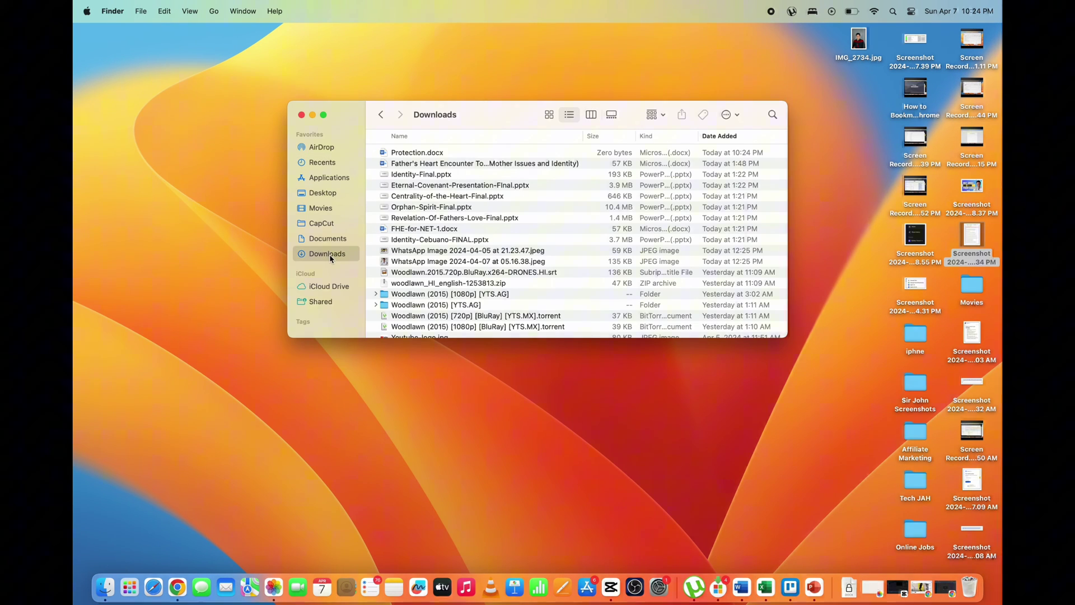
pyautogui.doubleClick(413, 154)
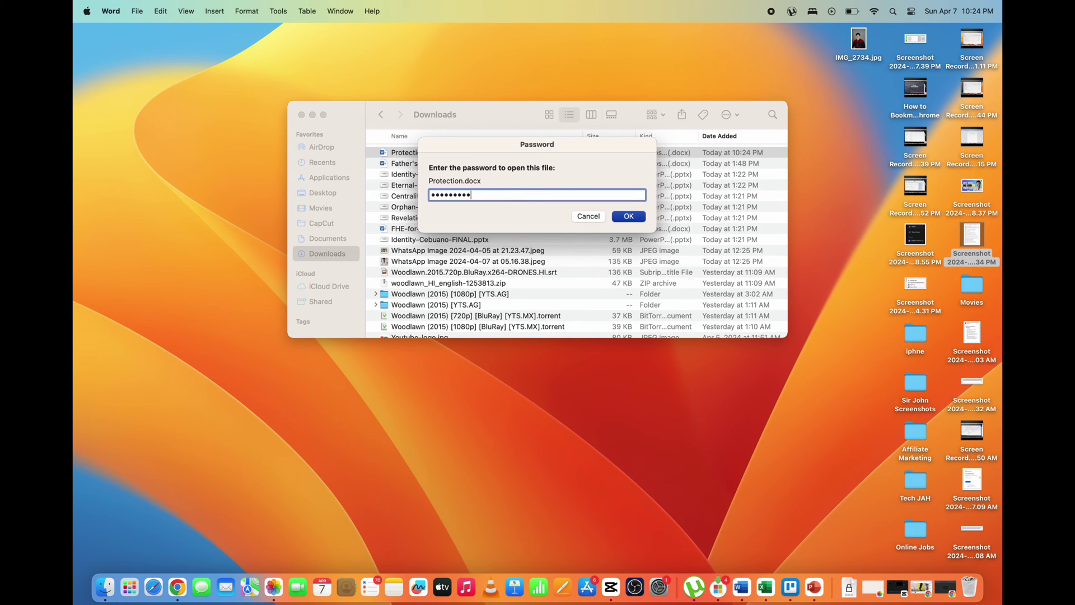
# Step: Supply the open password and then the modify password so the document opens in Word
pyautogui.press('Return')
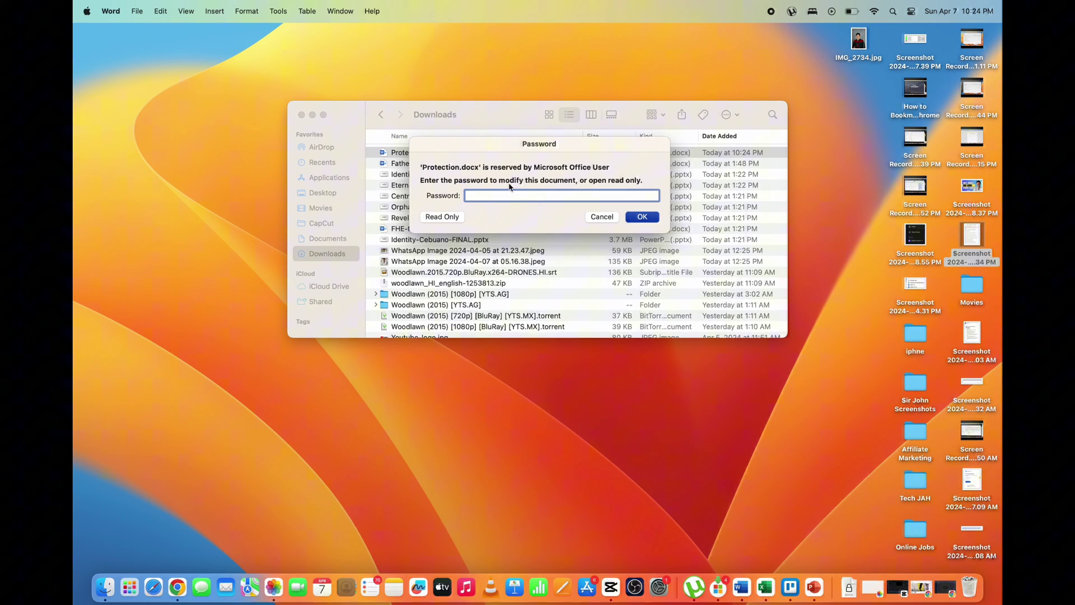
pyautogui.write('•••')
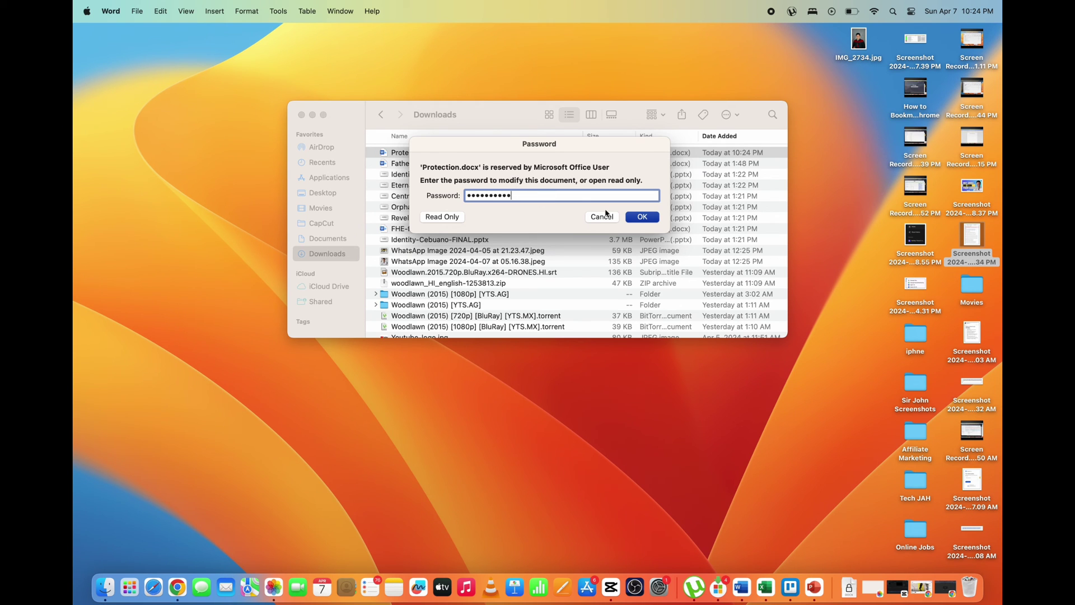
pyautogui.click(642, 217)
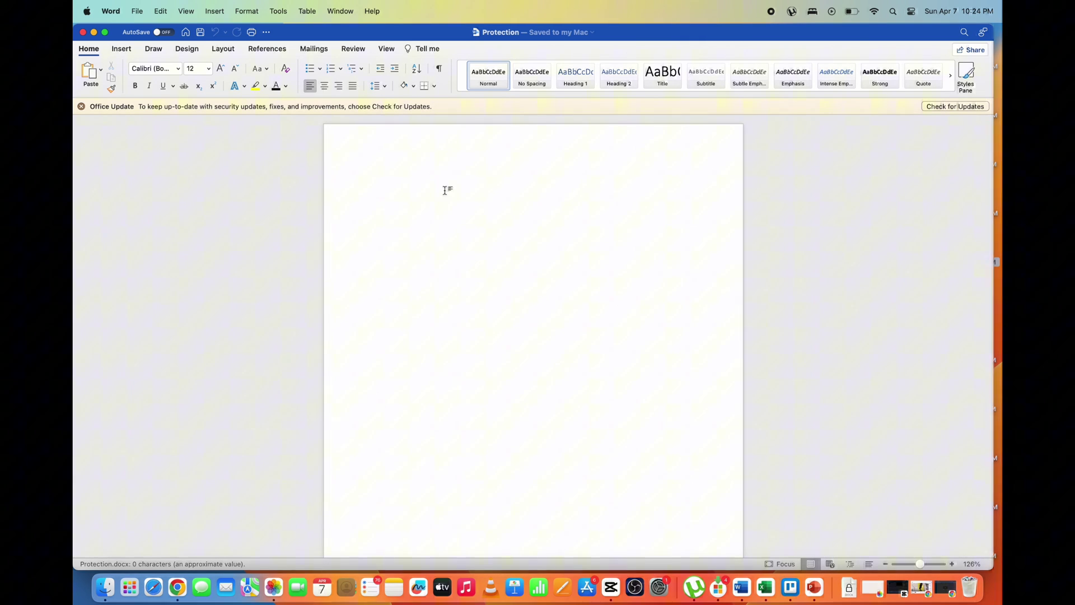
pyautogui.write('That’s it')
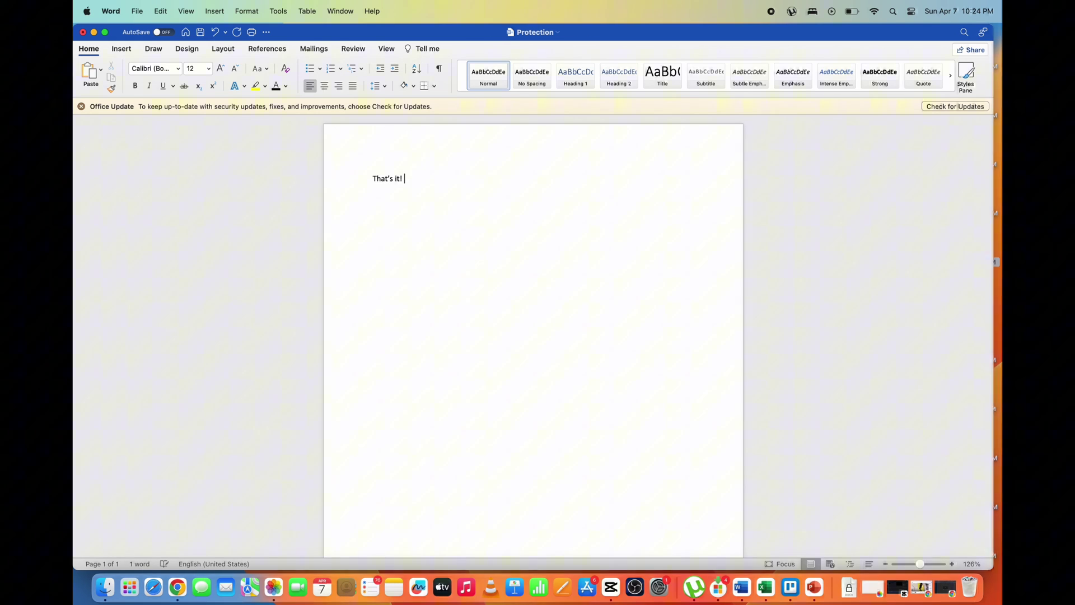
pyautogui.write('! :)')
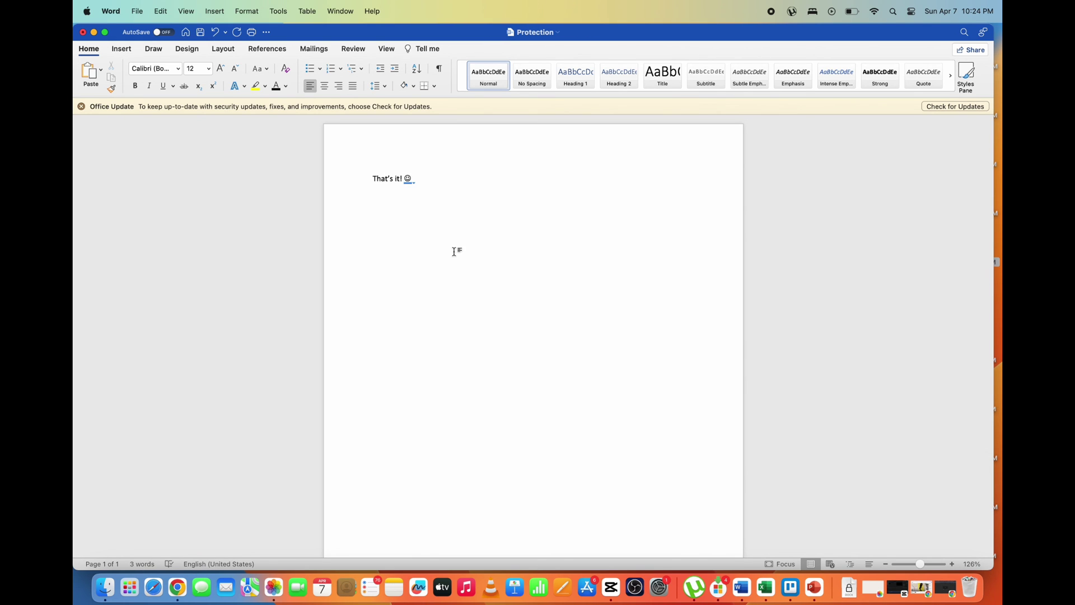
# Step: Type "That's it! :)" and "Thank you for watching! :)" on two lines
pyautogui.press('Return')
pyautogui.write('Thank you')
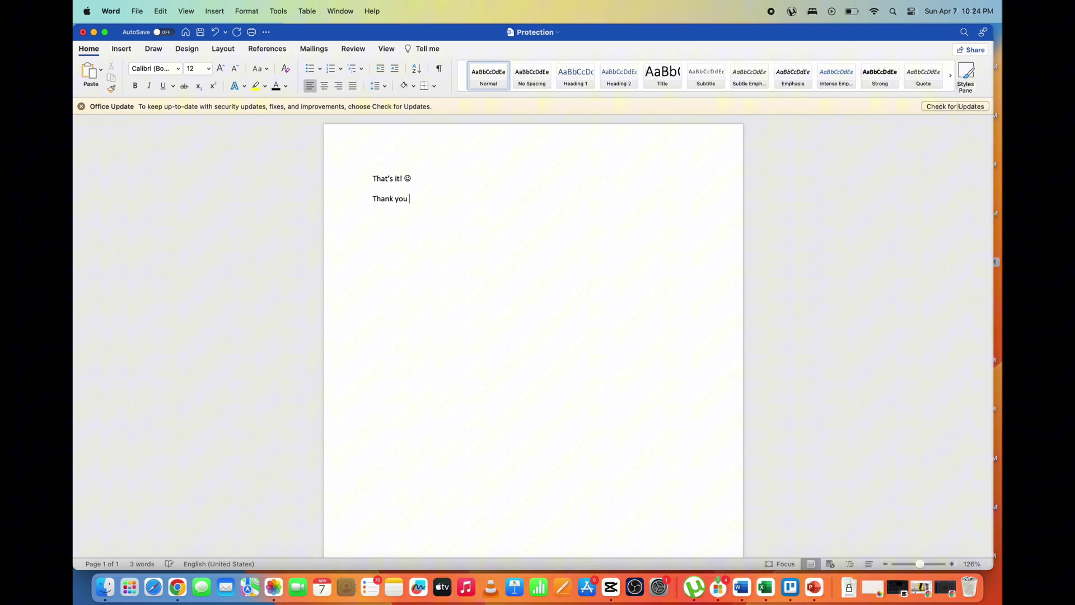
pyautogui.write(' for w')
pyautogui.write(' :)')
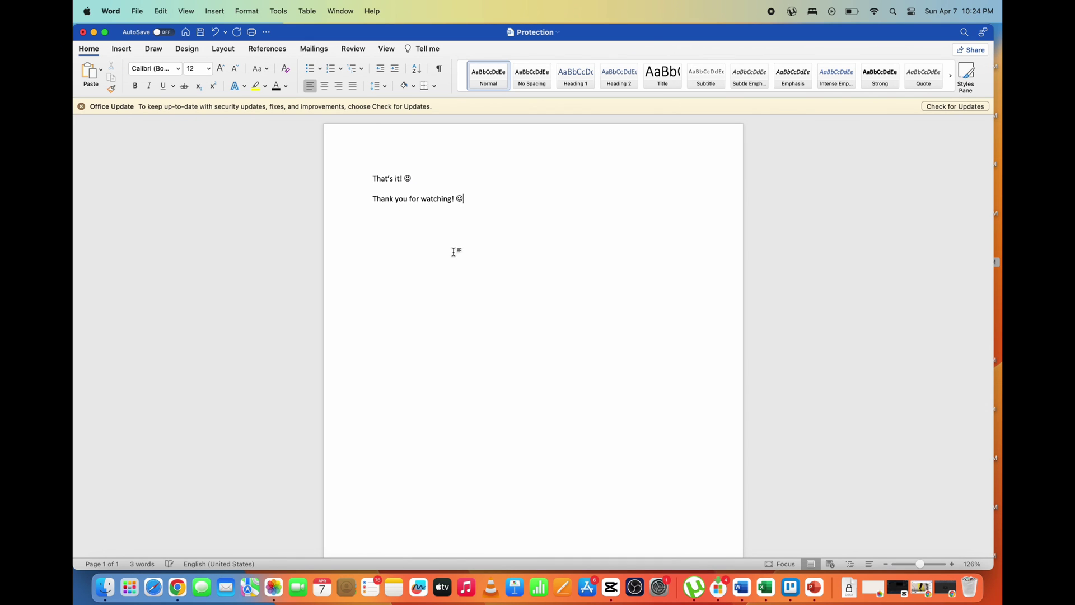